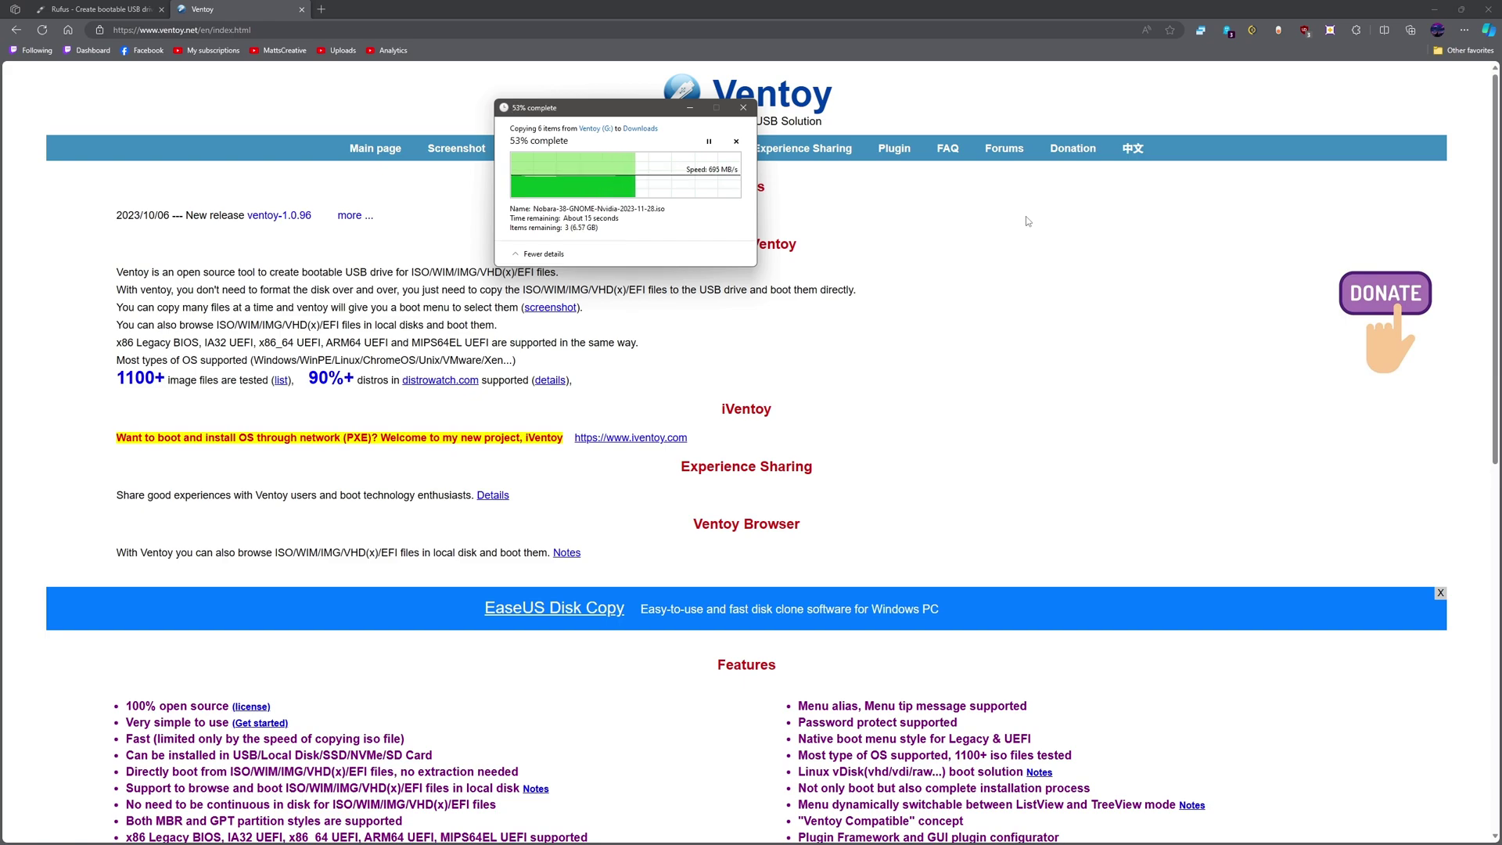
Step: Bring up Ventoy's Downloads page, then scroll rufus.ie down to its Rufus download section
click(689, 107)
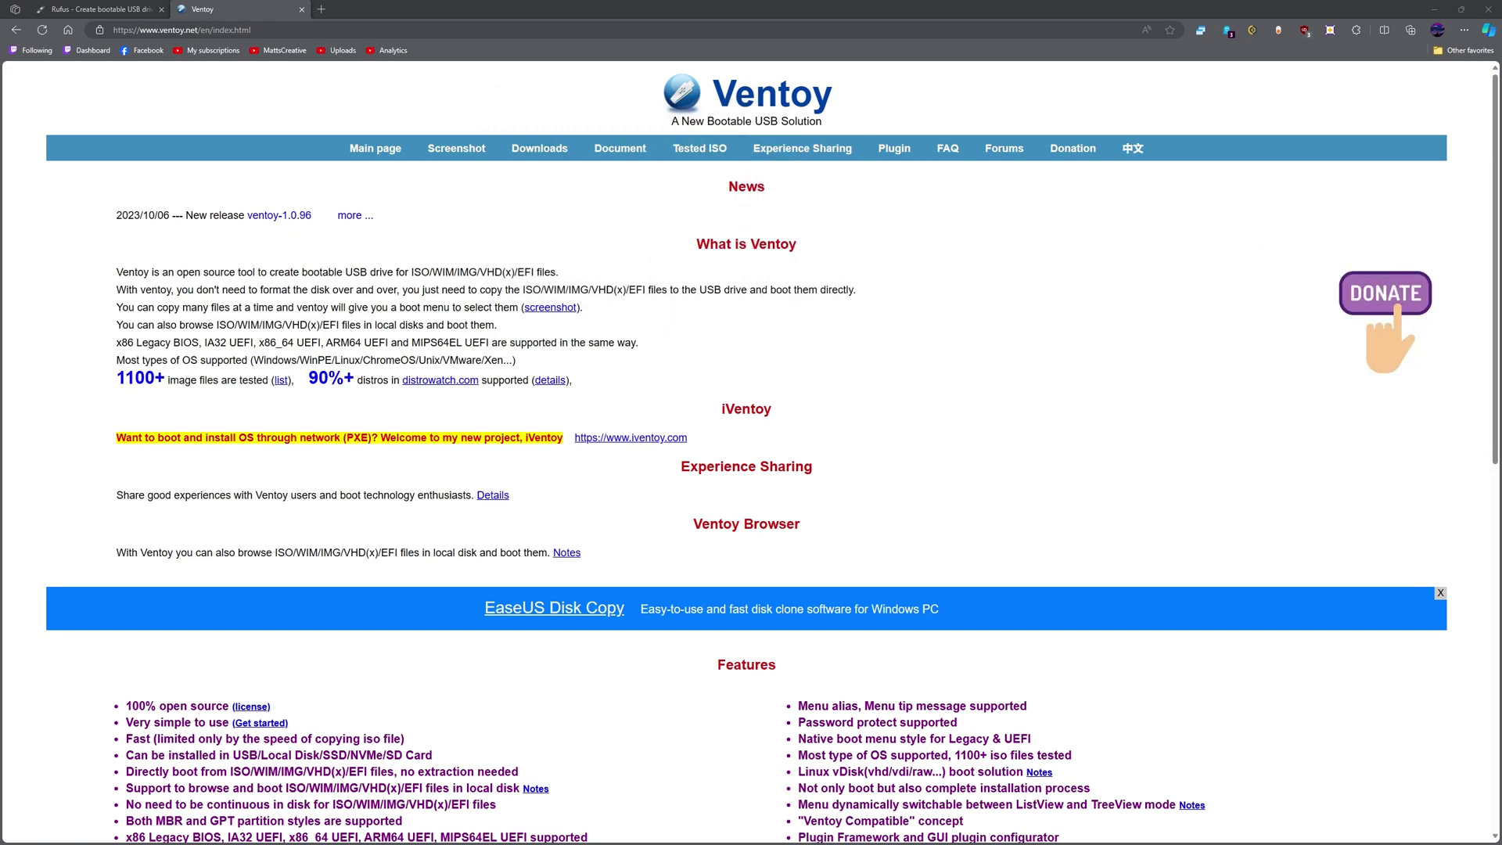
click(540, 148)
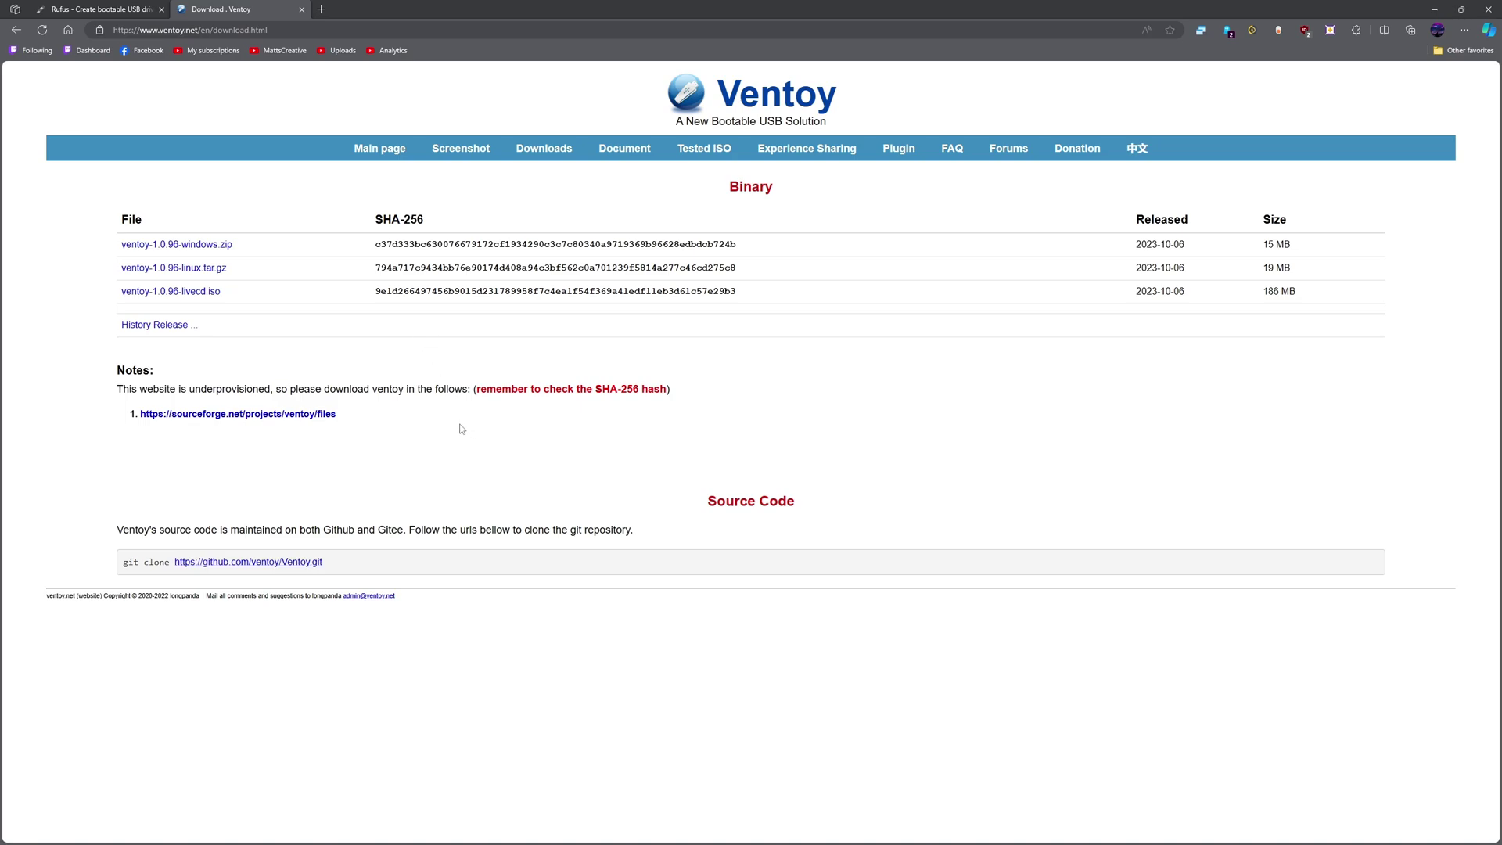
click(72, 6)
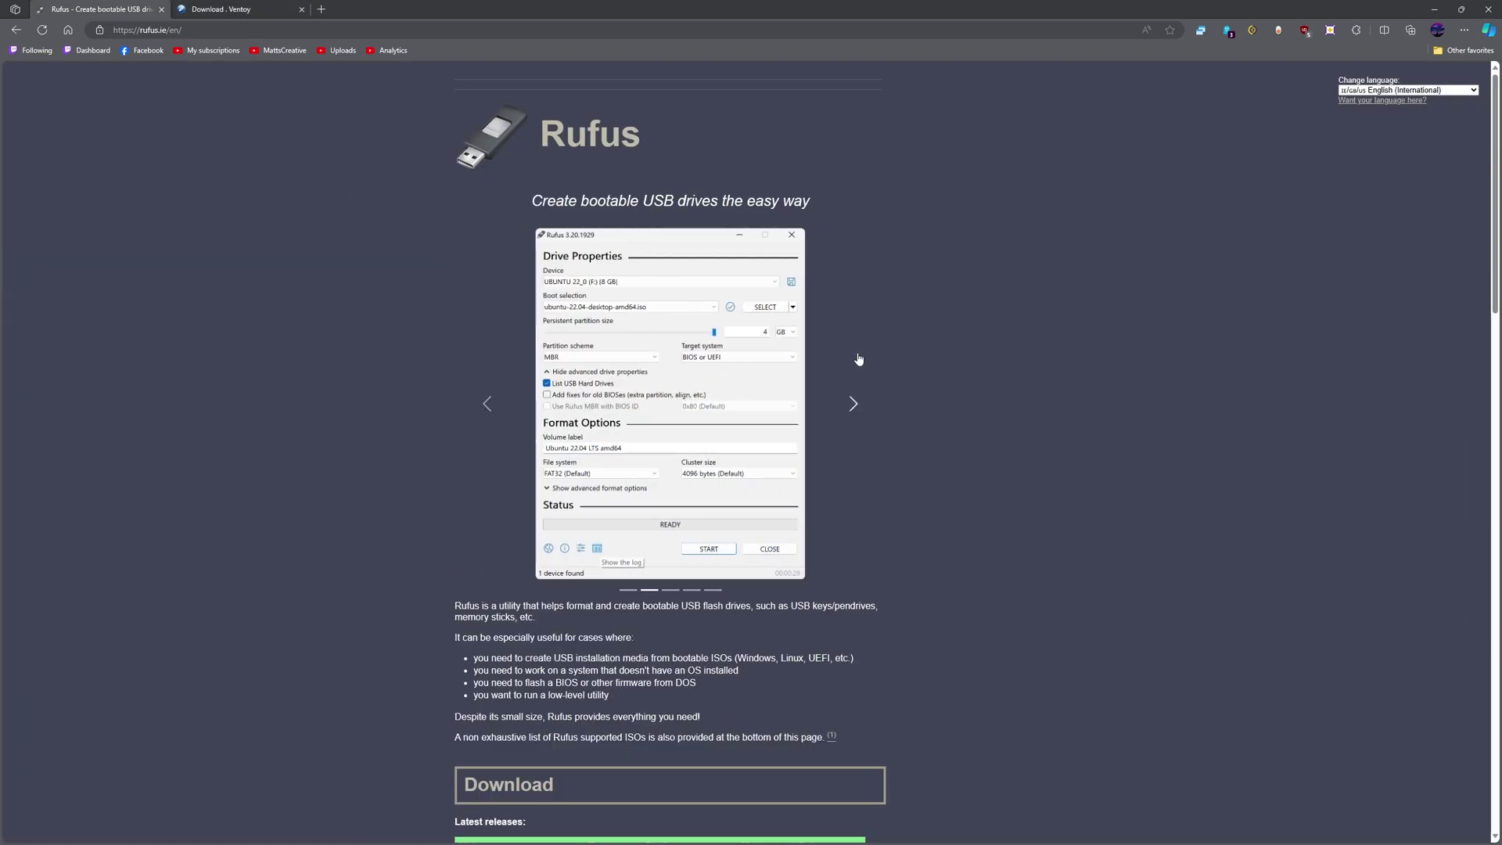
scroll(901, 430, down, 5)
scroll(901, 437, down, 3)
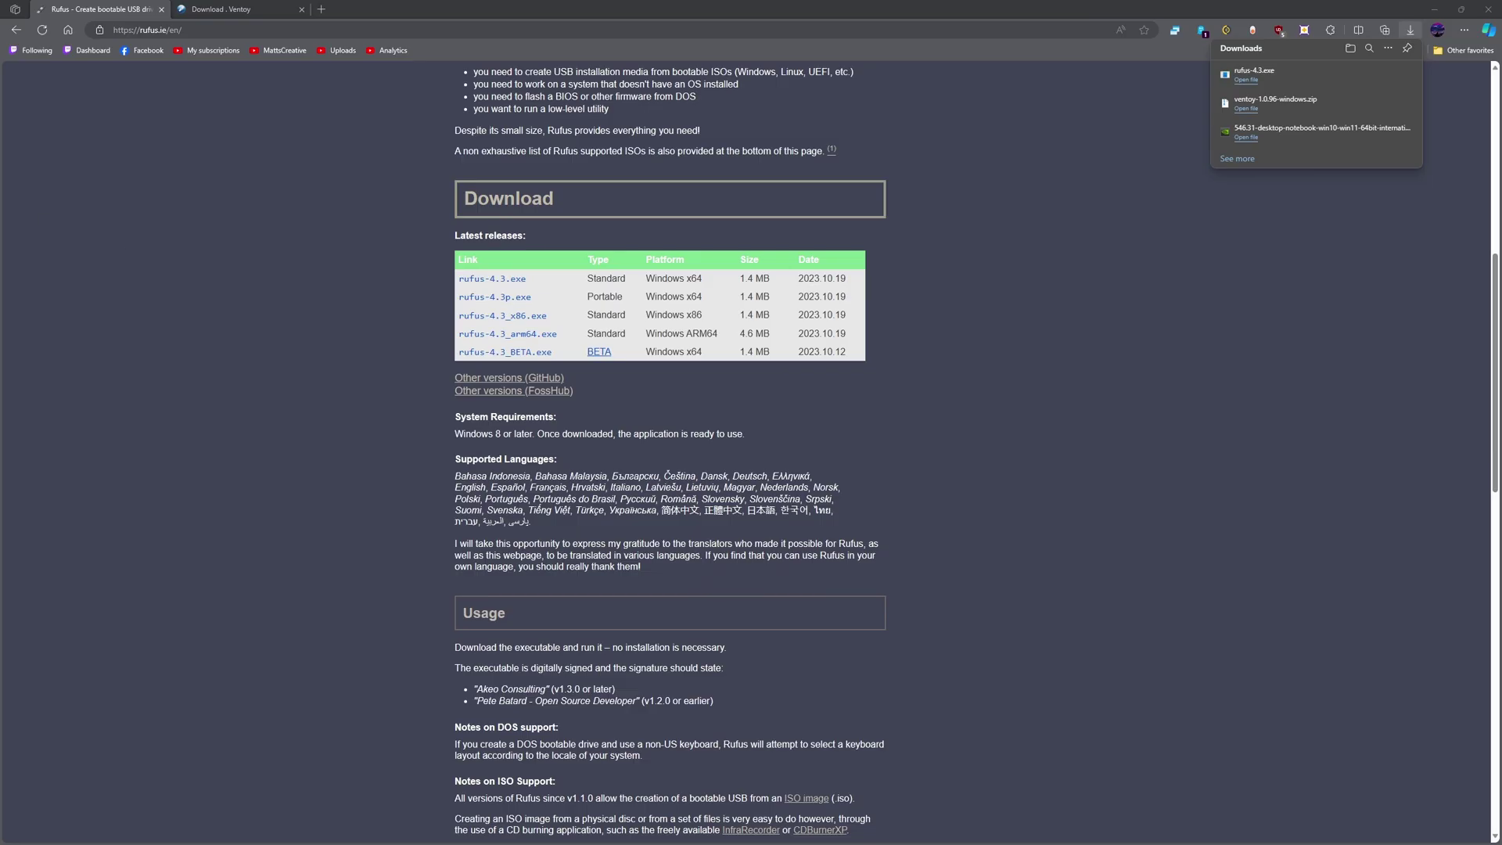
Step: Keep the 256 GB Ventoy (G:) drive as the device and Disk or ISO image as the boot selection
drag(837, 165, 642, 164)
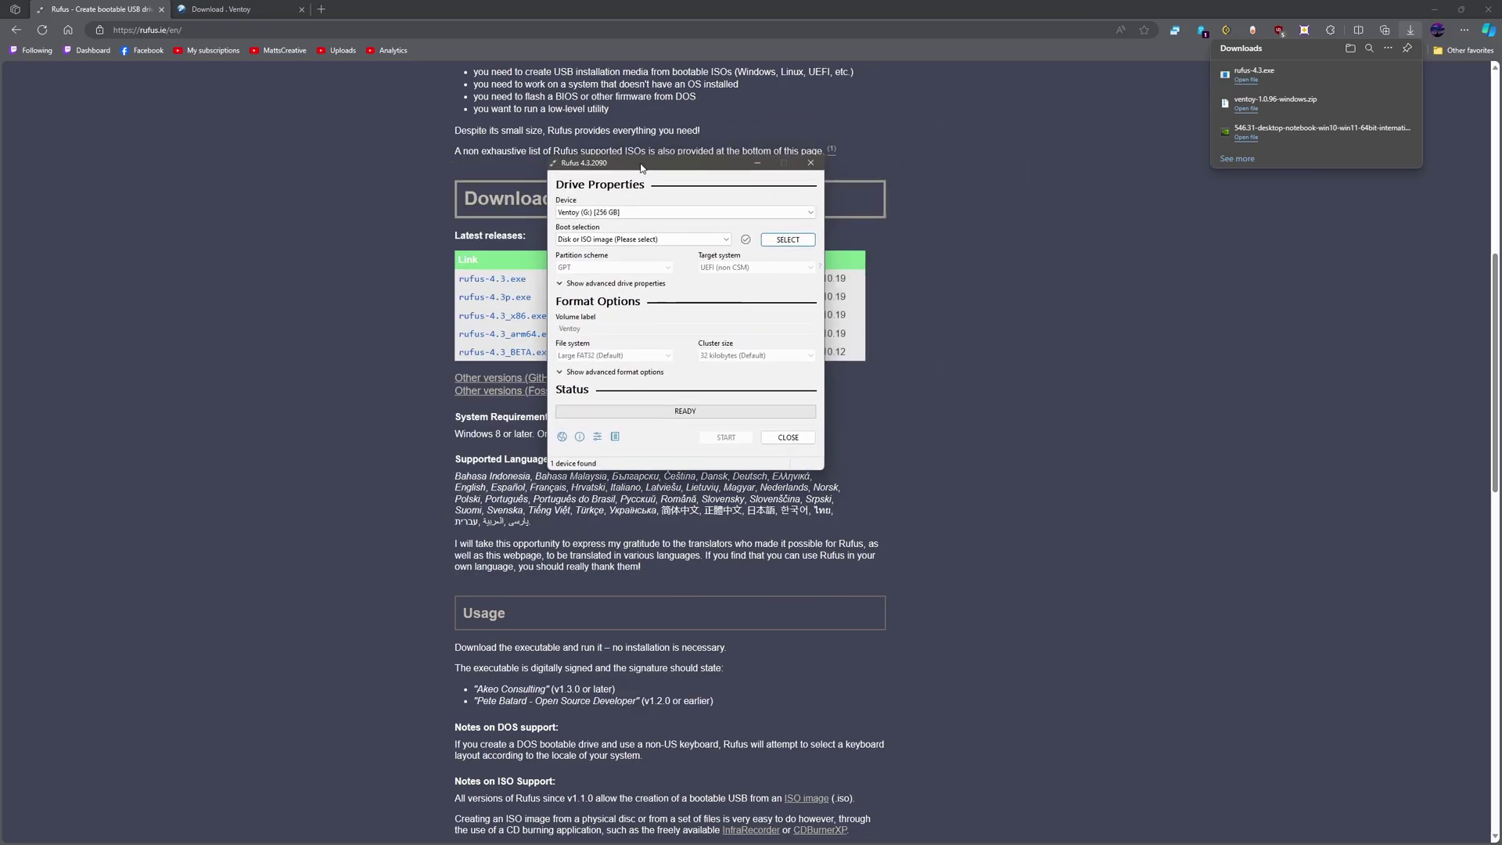
click(614, 212)
click(614, 219)
click(659, 241)
click(660, 260)
Step: Load Nobara-38-GNOME-Nvidia-2023-11-28.iso and set the partition scheme to GPT
click(784, 239)
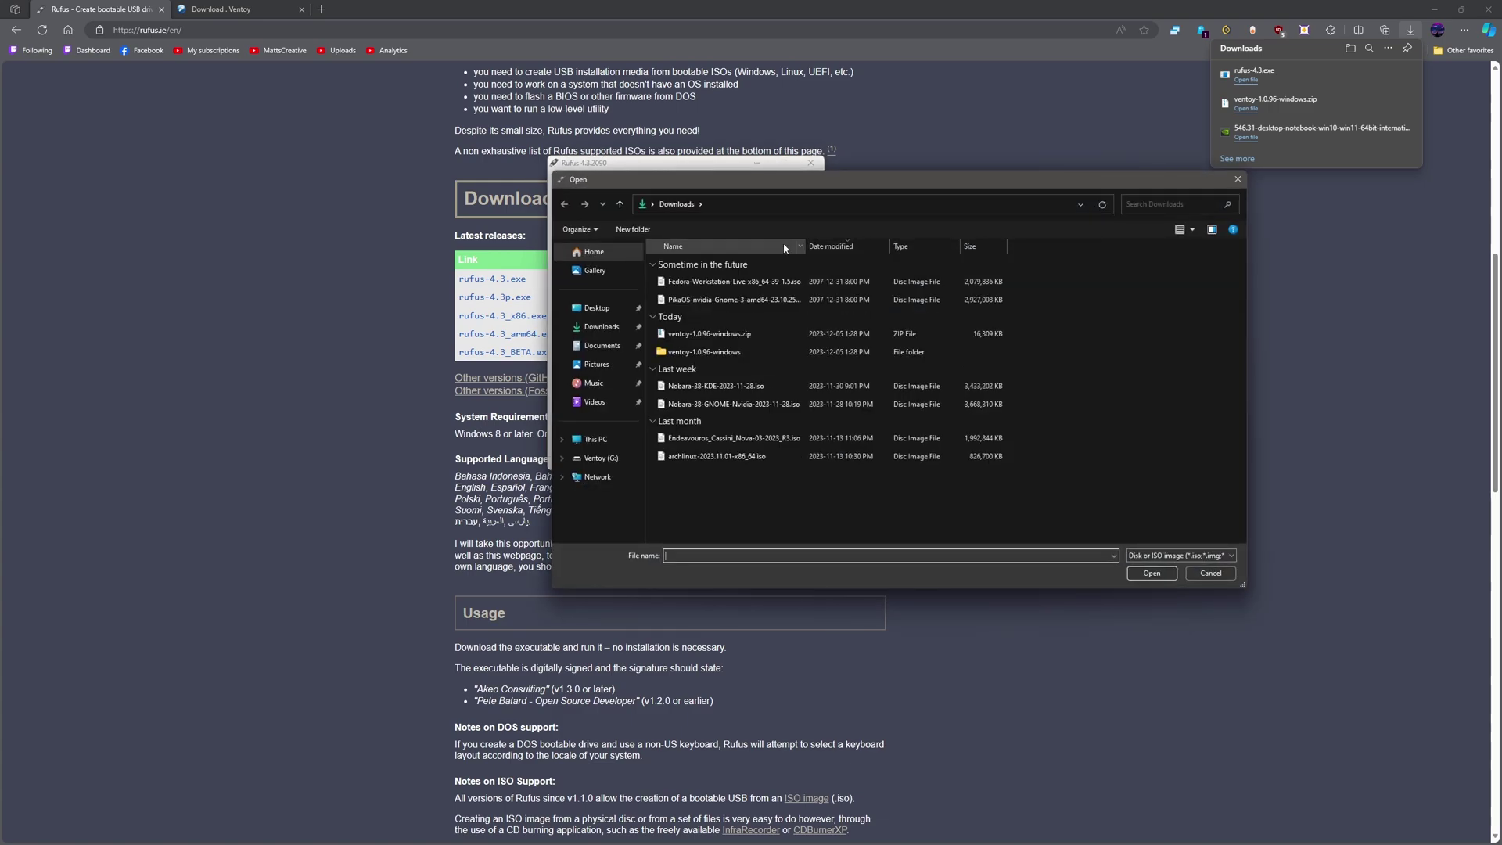
double_click(736, 408)
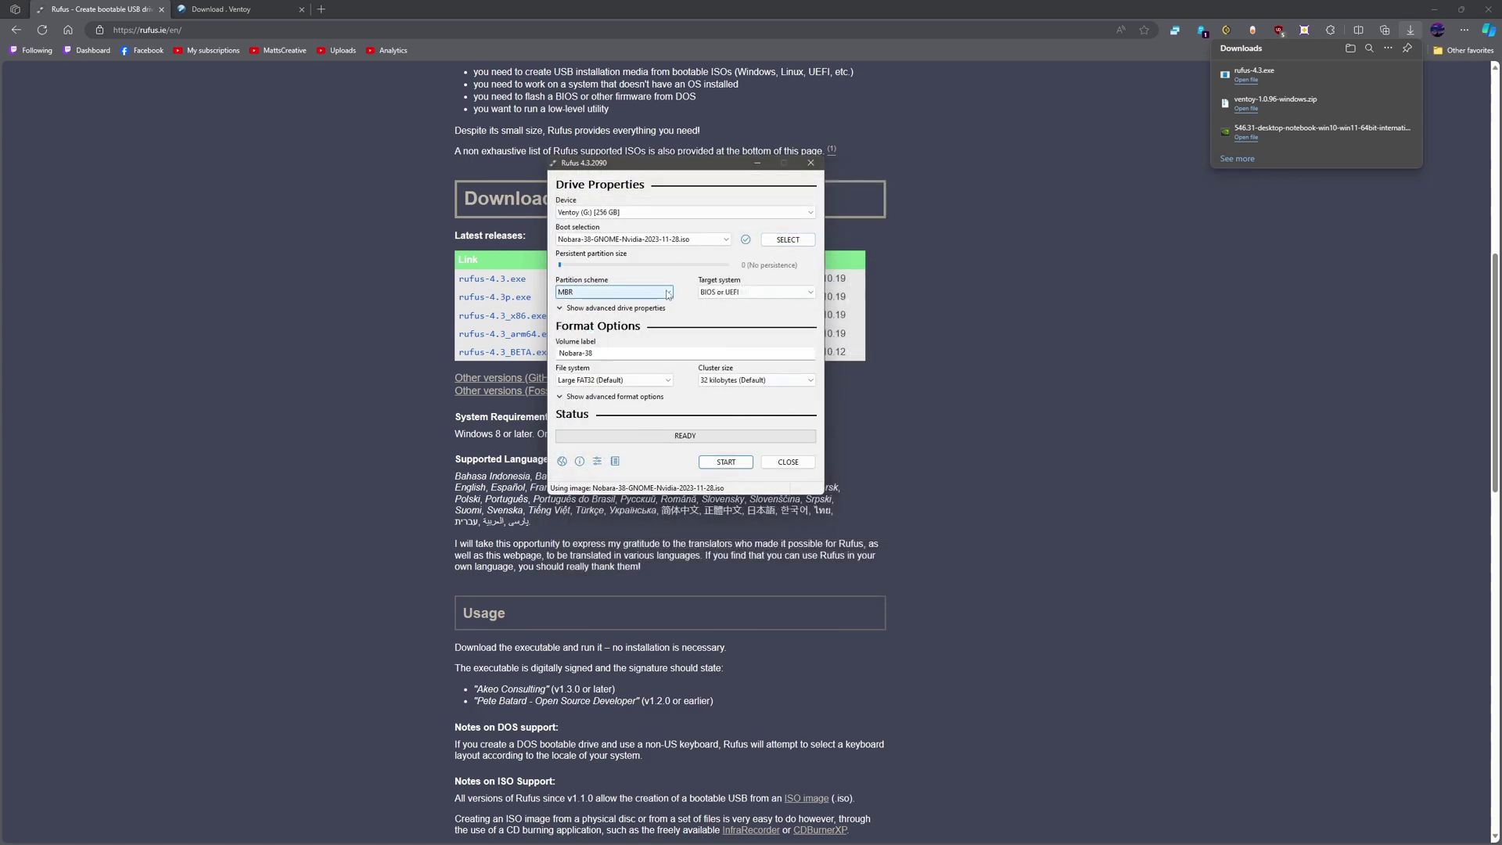
click(636, 294)
click(591, 316)
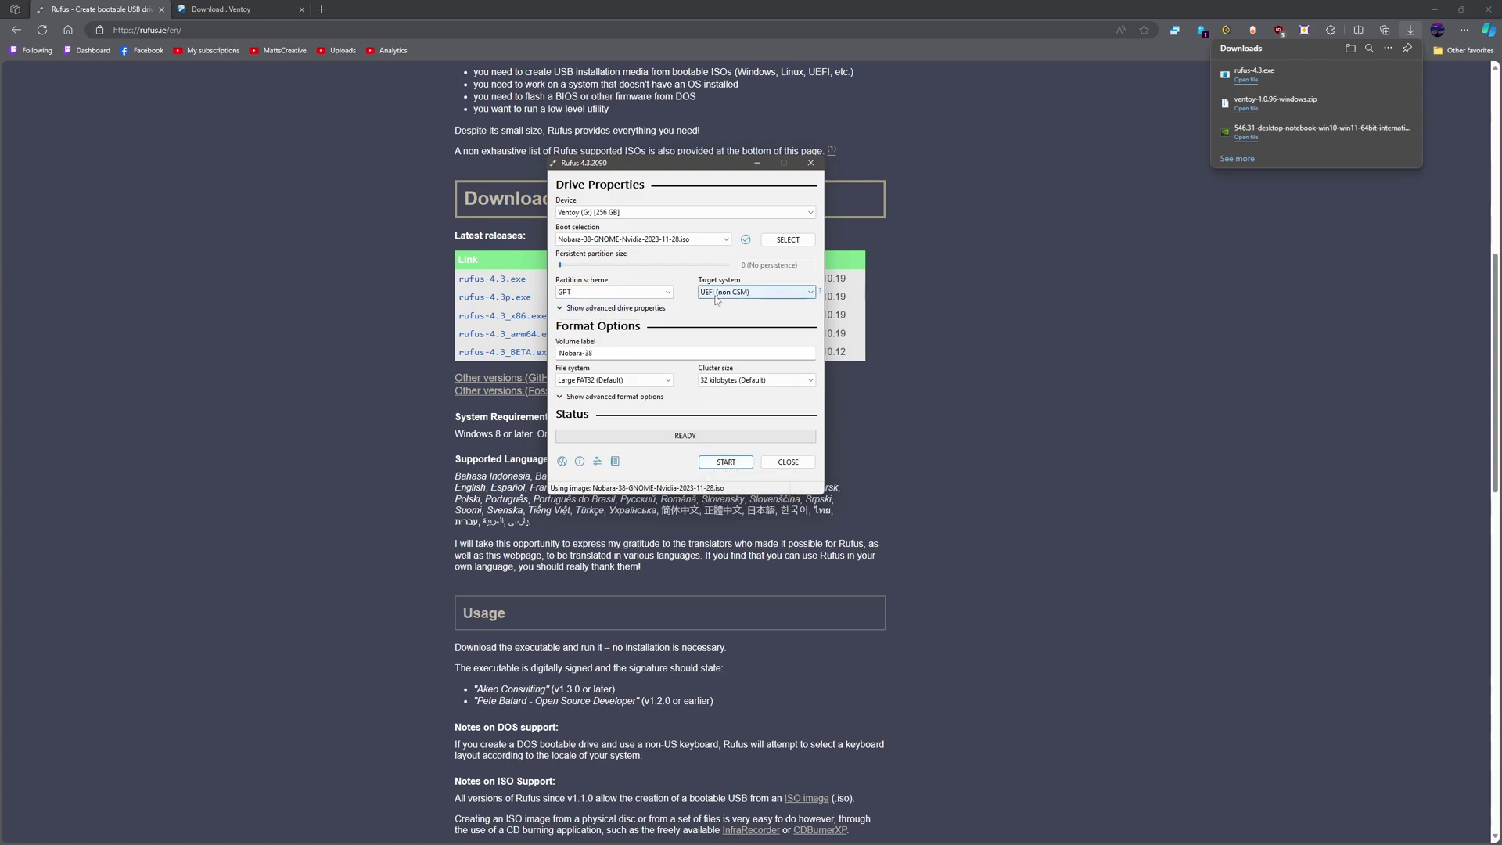
Step: Start the write in DD Image mode, confirming the choice and the multiple-partitions warning
click(724, 462)
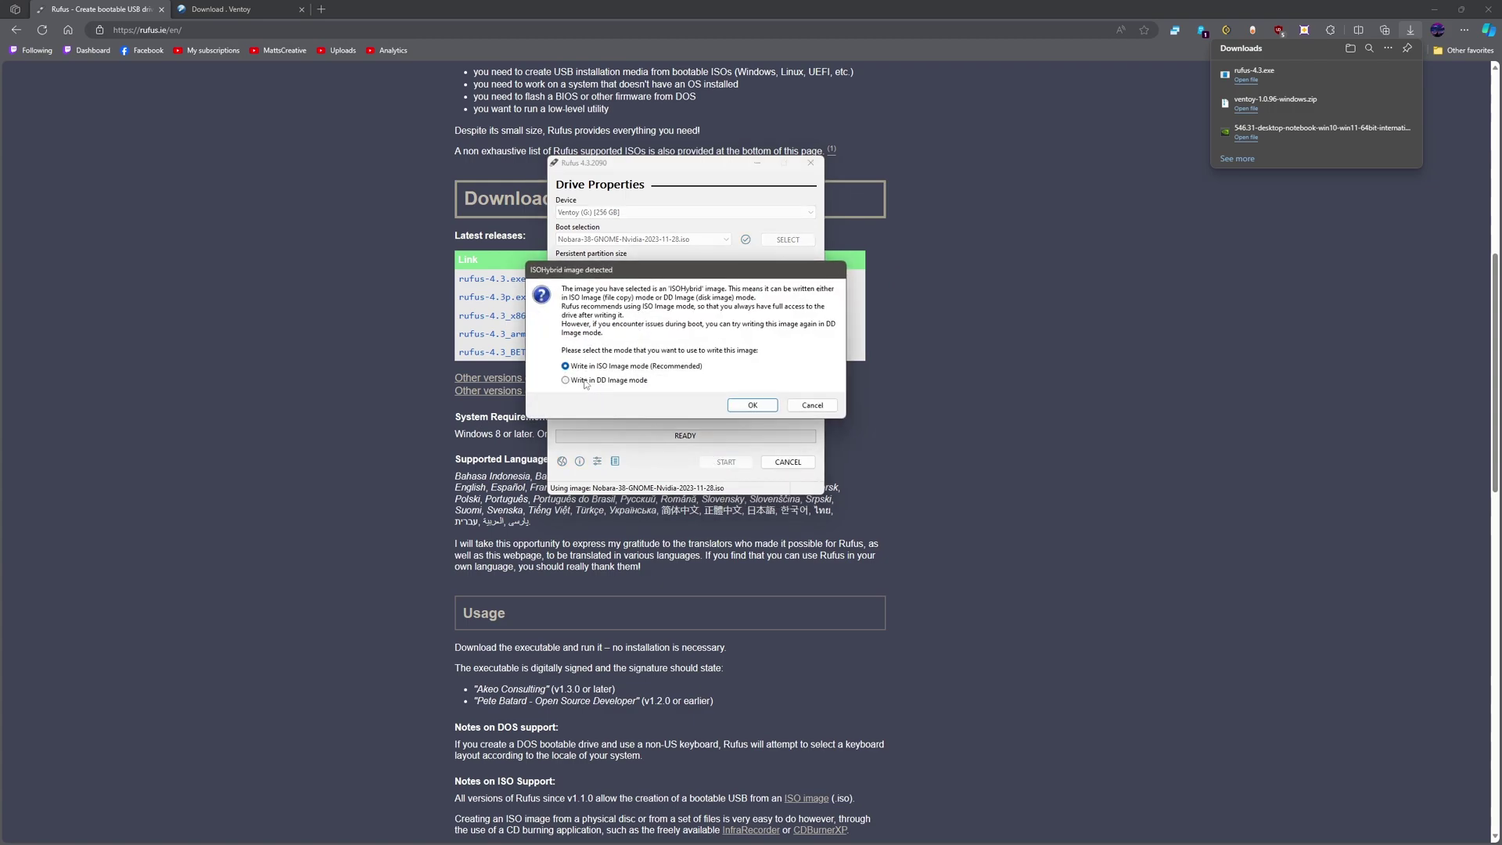
click(584, 382)
click(749, 406)
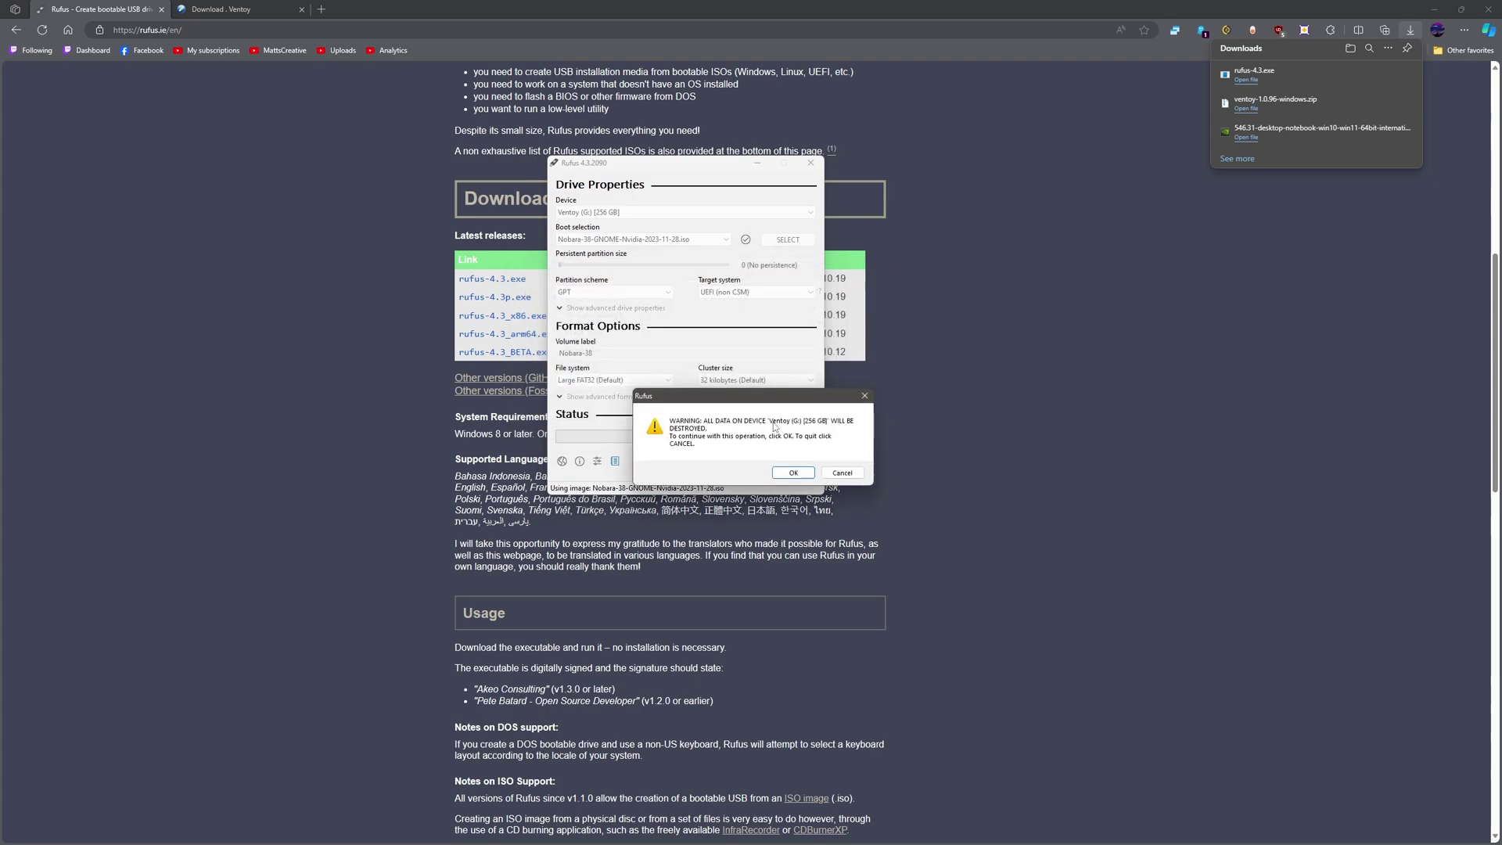
key(Return)
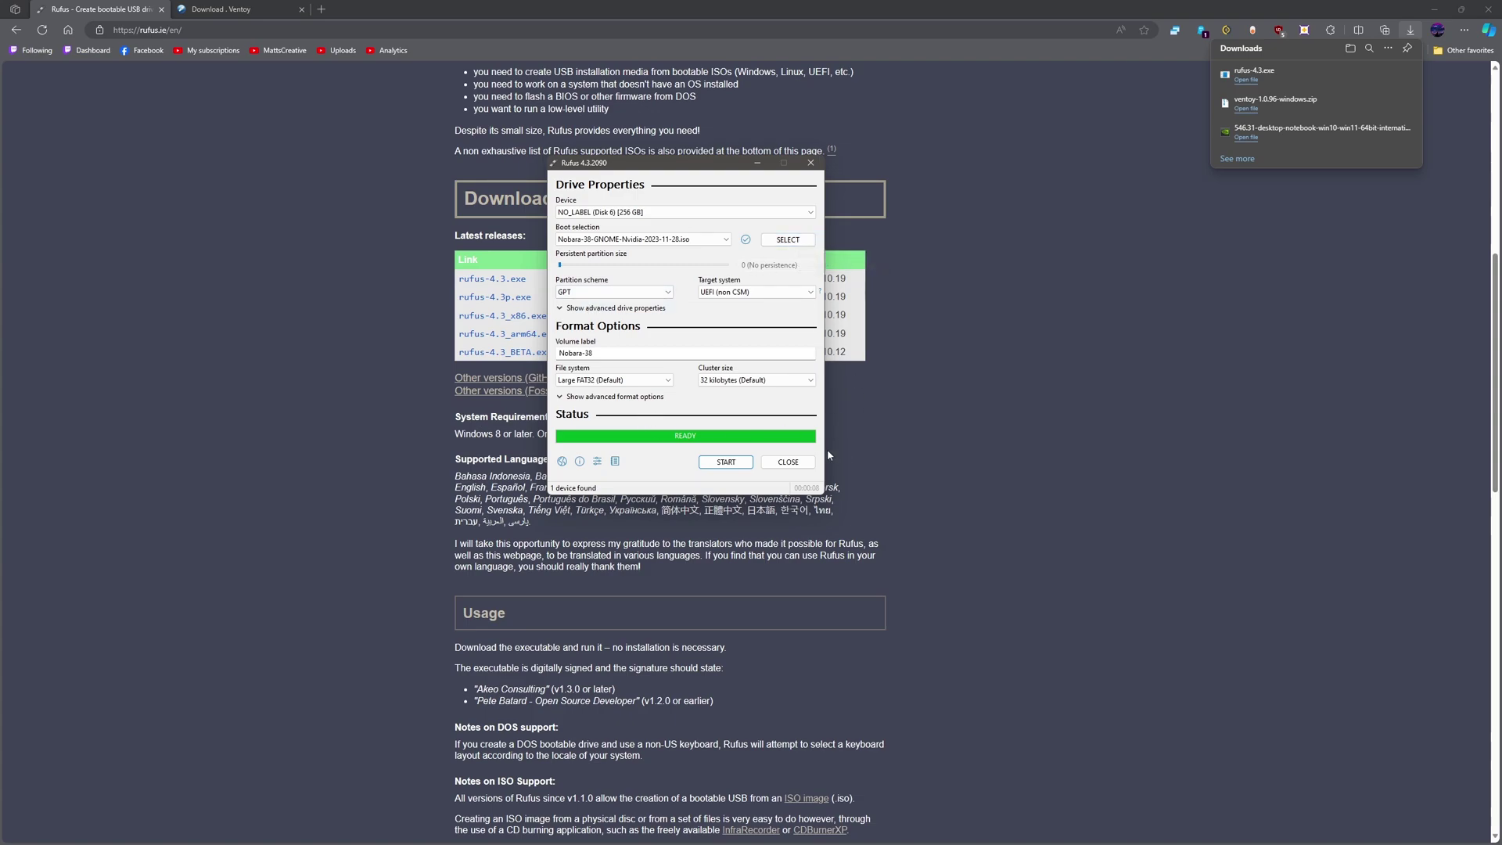
Step: Close Rufus and open the extracted ventoy-1.0.96 folder
click(784, 463)
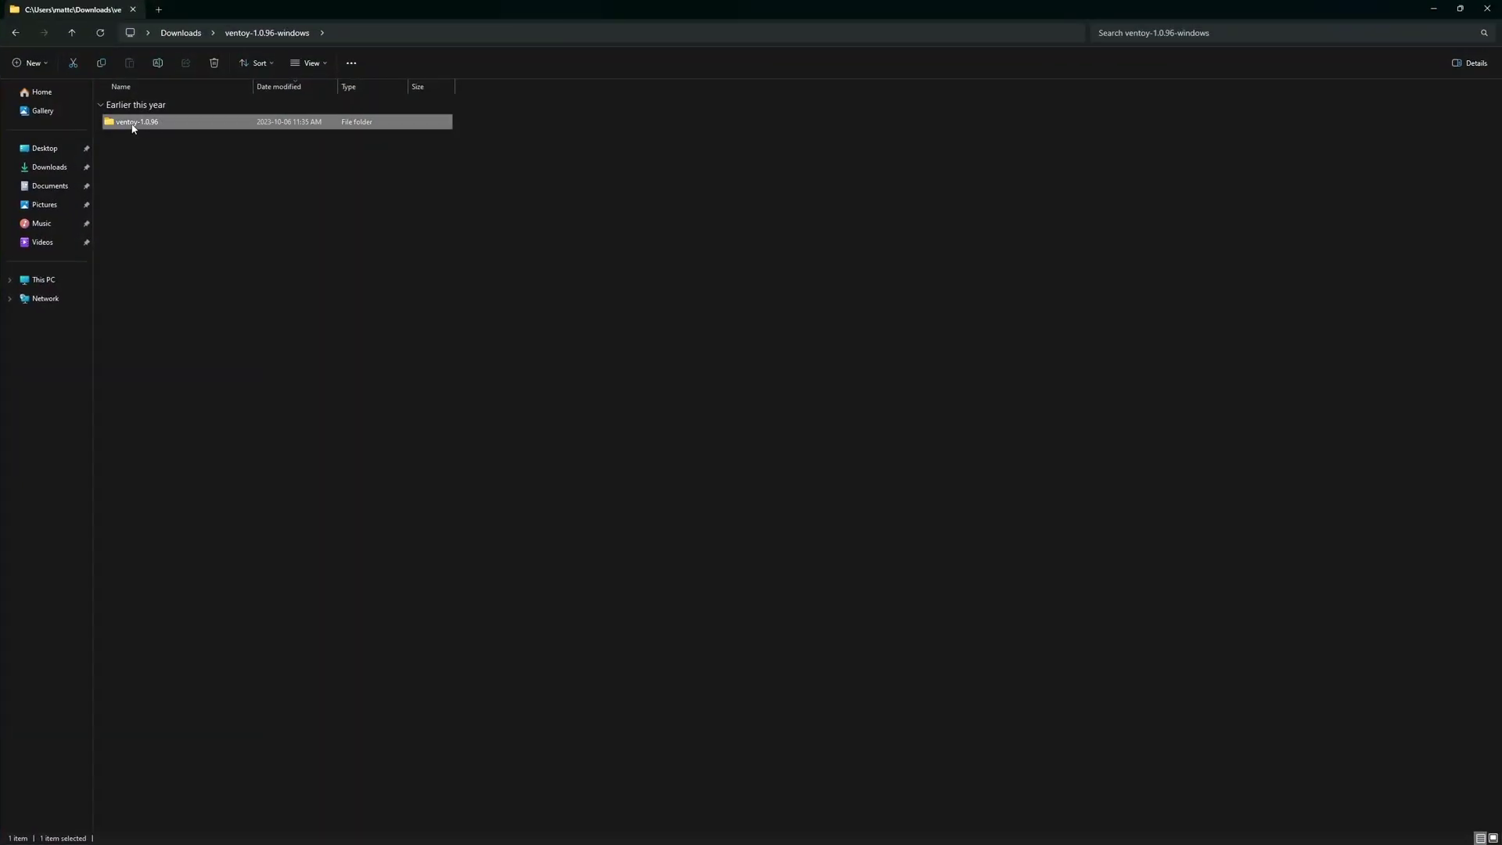
double_click(133, 122)
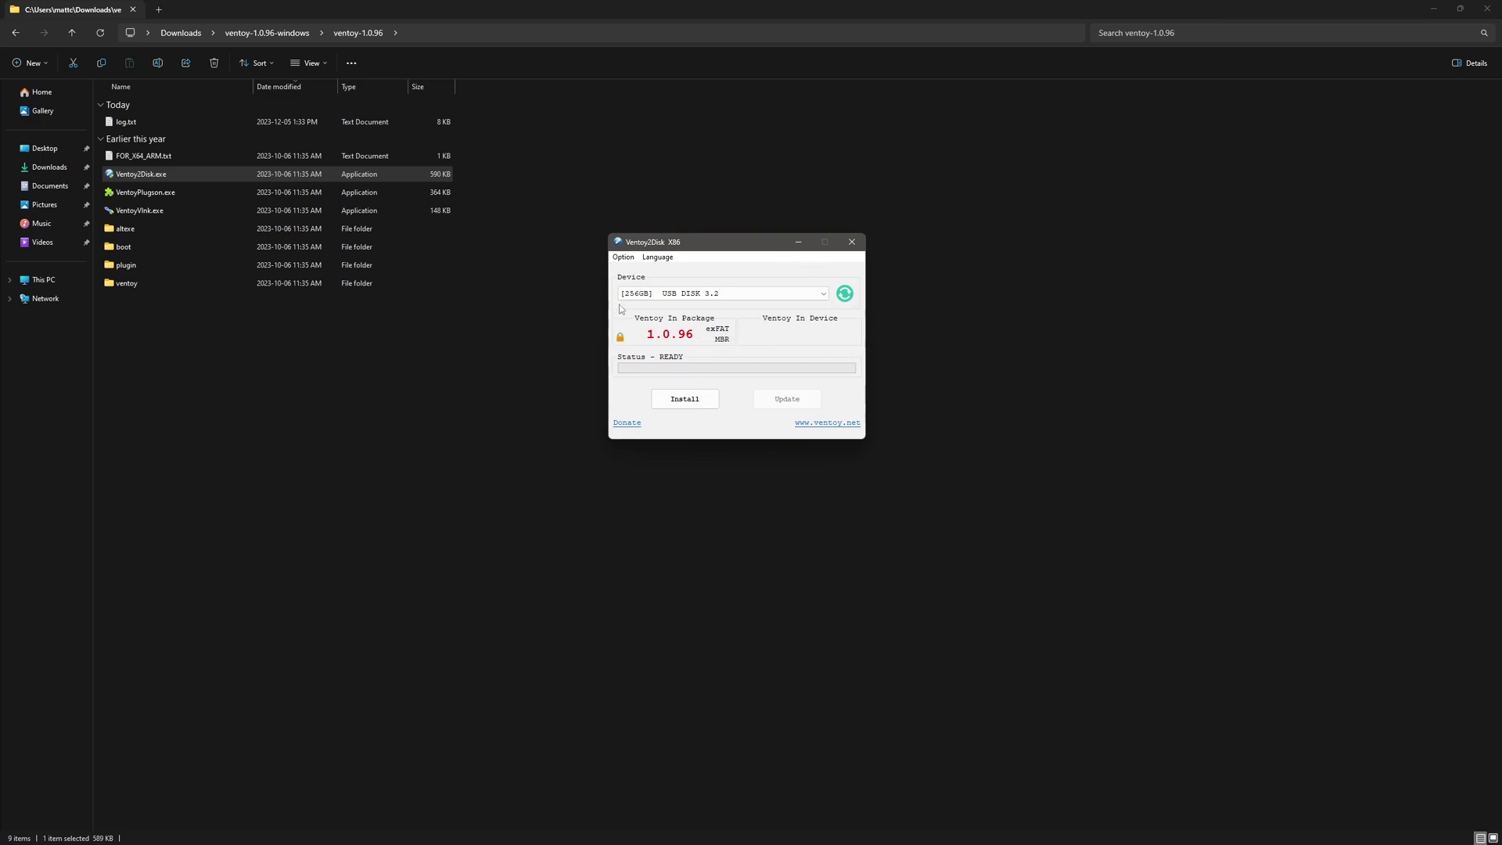
Step: Disable Secure Boot support and set the partition style to GPT in Ventoy2Disk's options
click(623, 256)
click(637, 270)
click(623, 257)
mouse_move(644, 286)
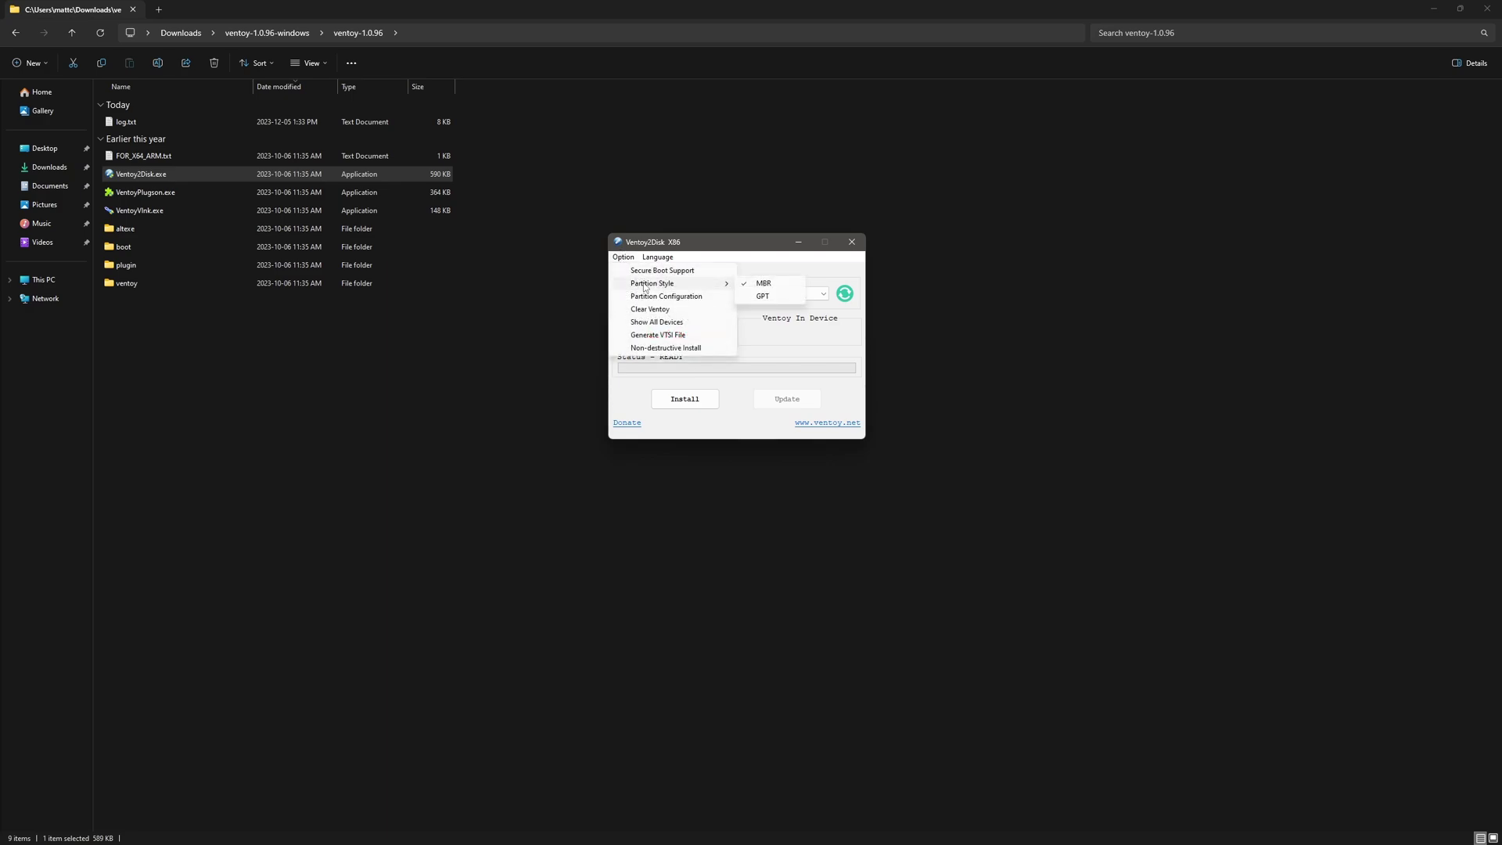
click(762, 298)
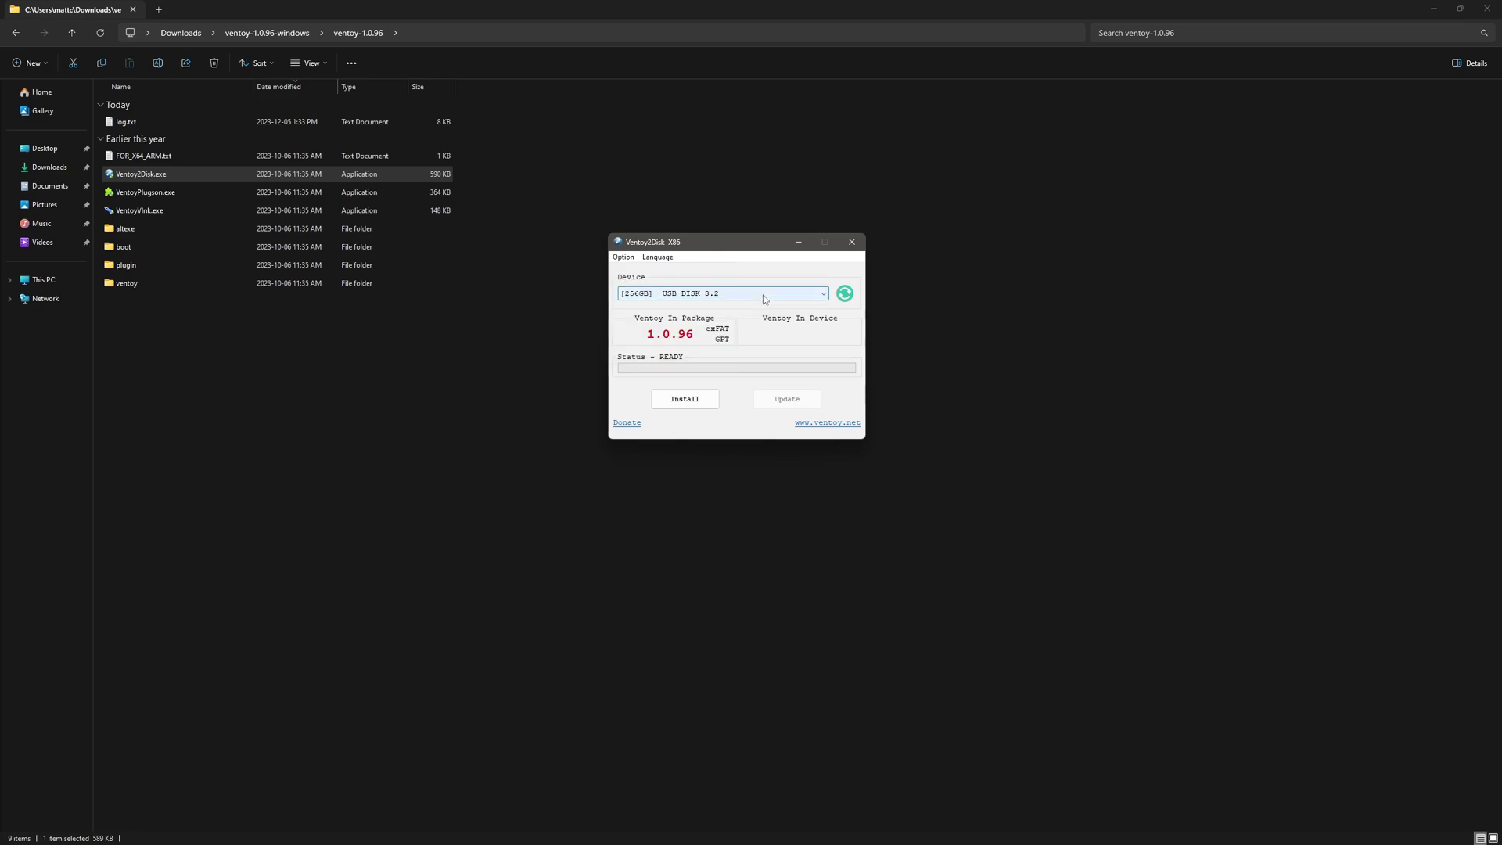
Step: Install Ventoy onto the 256 GB USB disk, confirming both format warnings
click(682, 400)
click(778, 471)
click(780, 471)
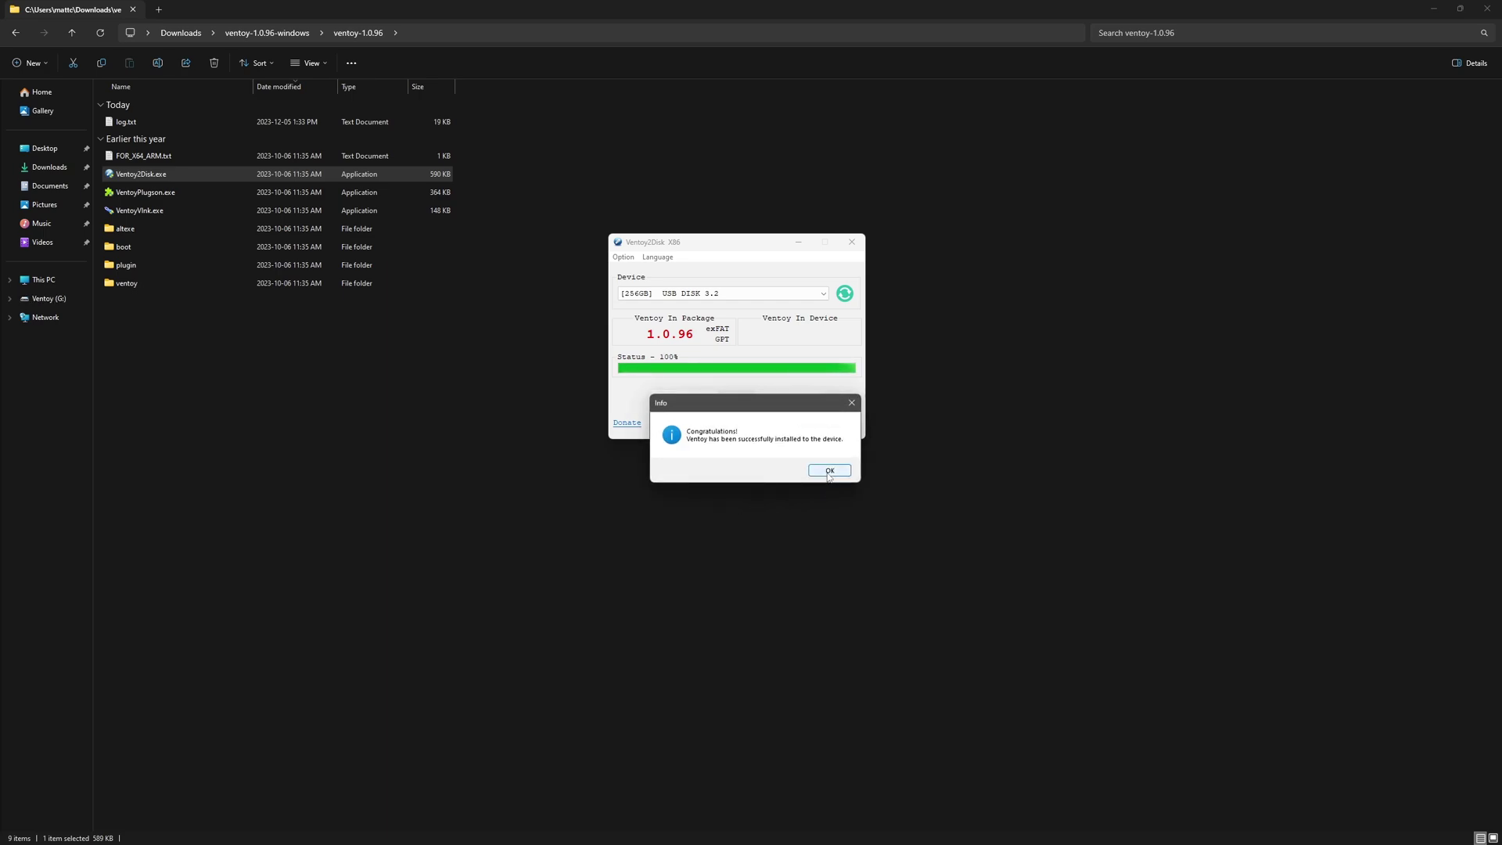
click(822, 471)
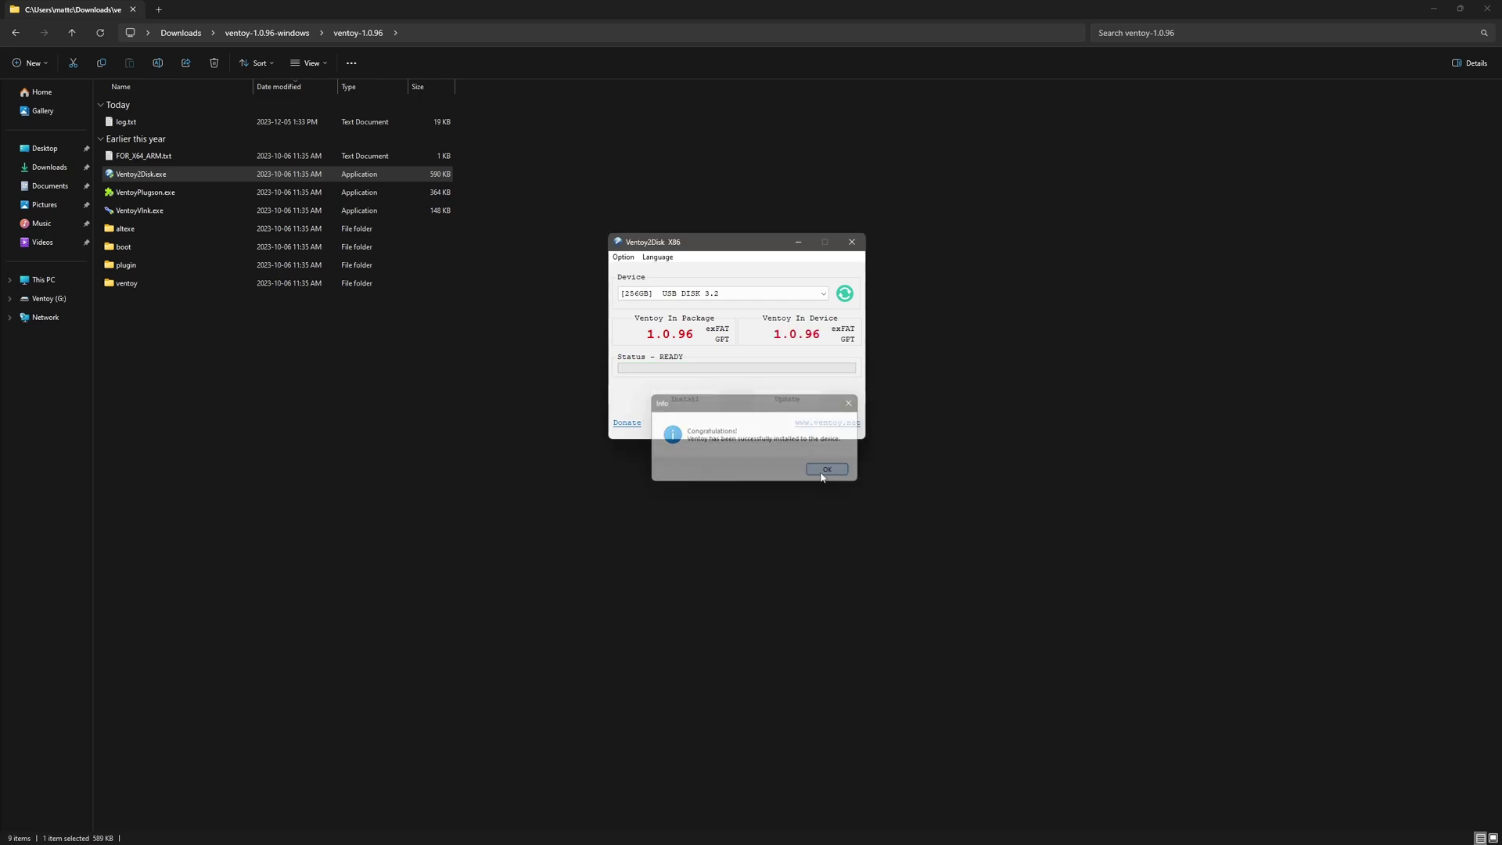
Step: Drag the Fedora, PikaOS, two Nobara, EndeavourOS and archlinux ISOs from Downloads onto Ventoy (G:)
click(851, 242)
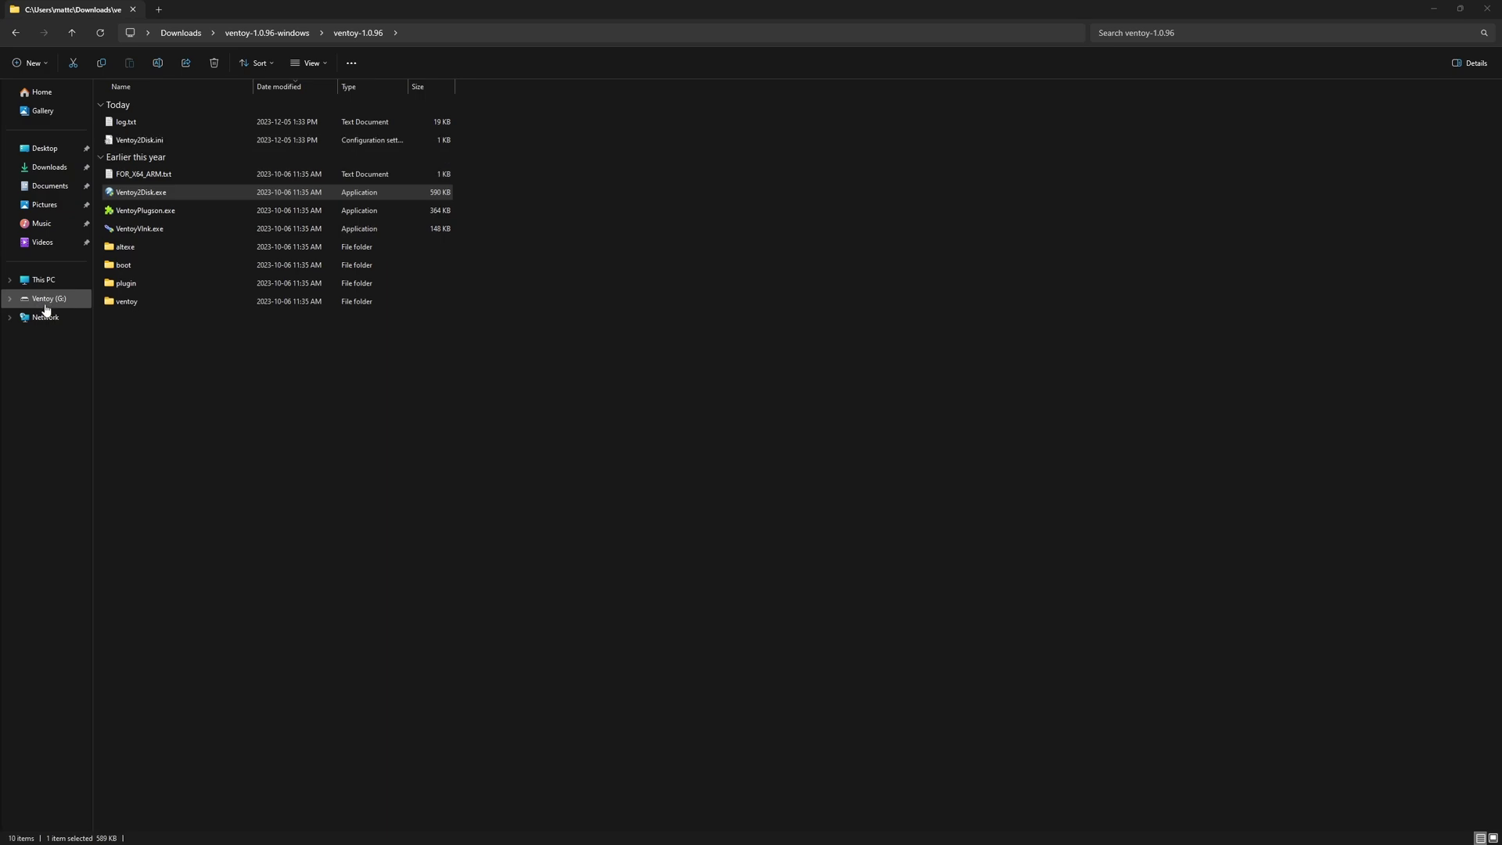
click(47, 168)
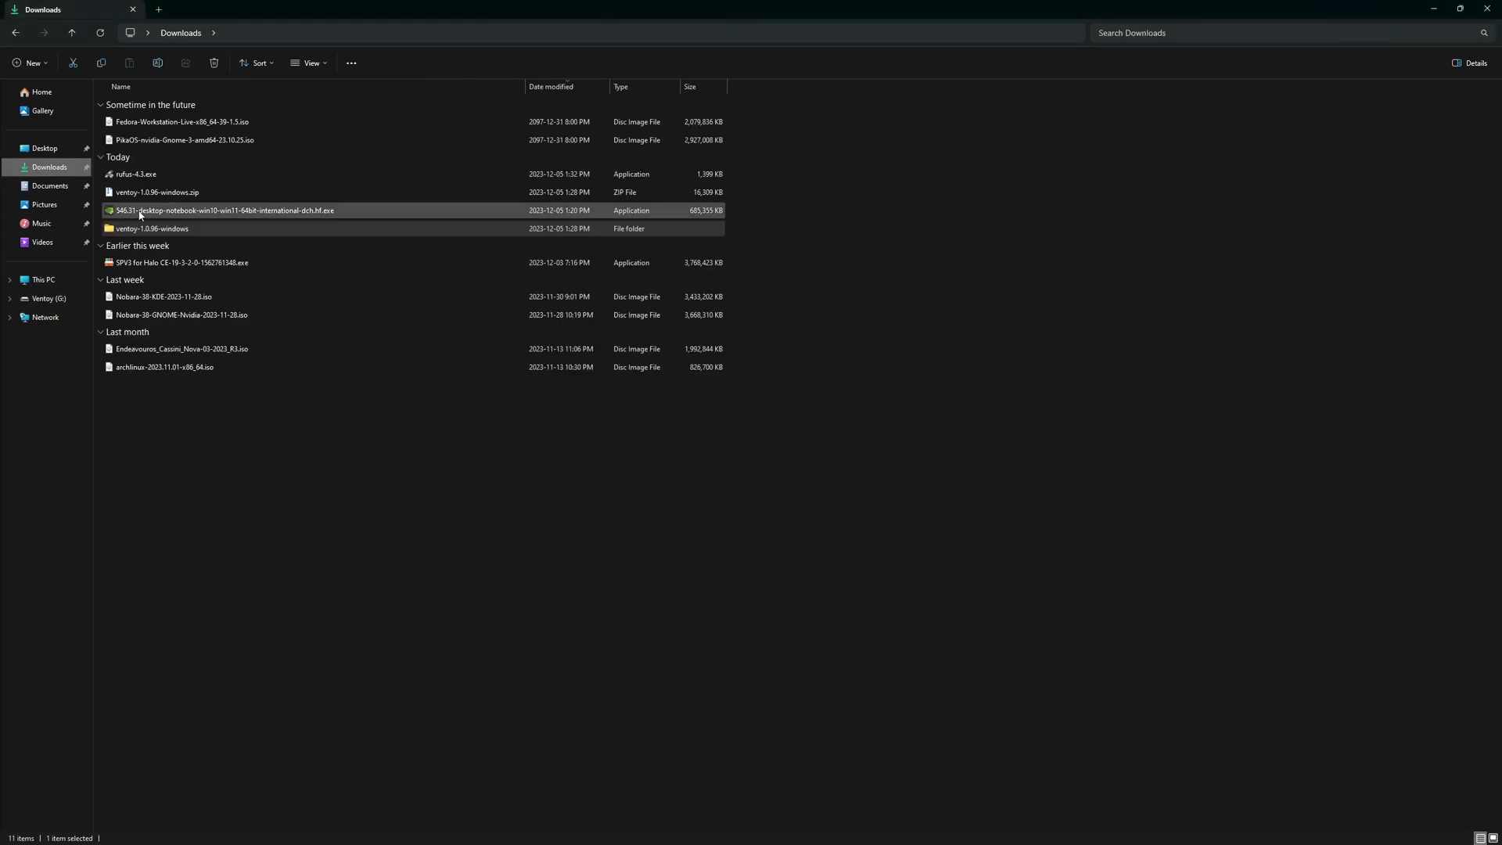
click(160, 122)
shift+click(172, 140)
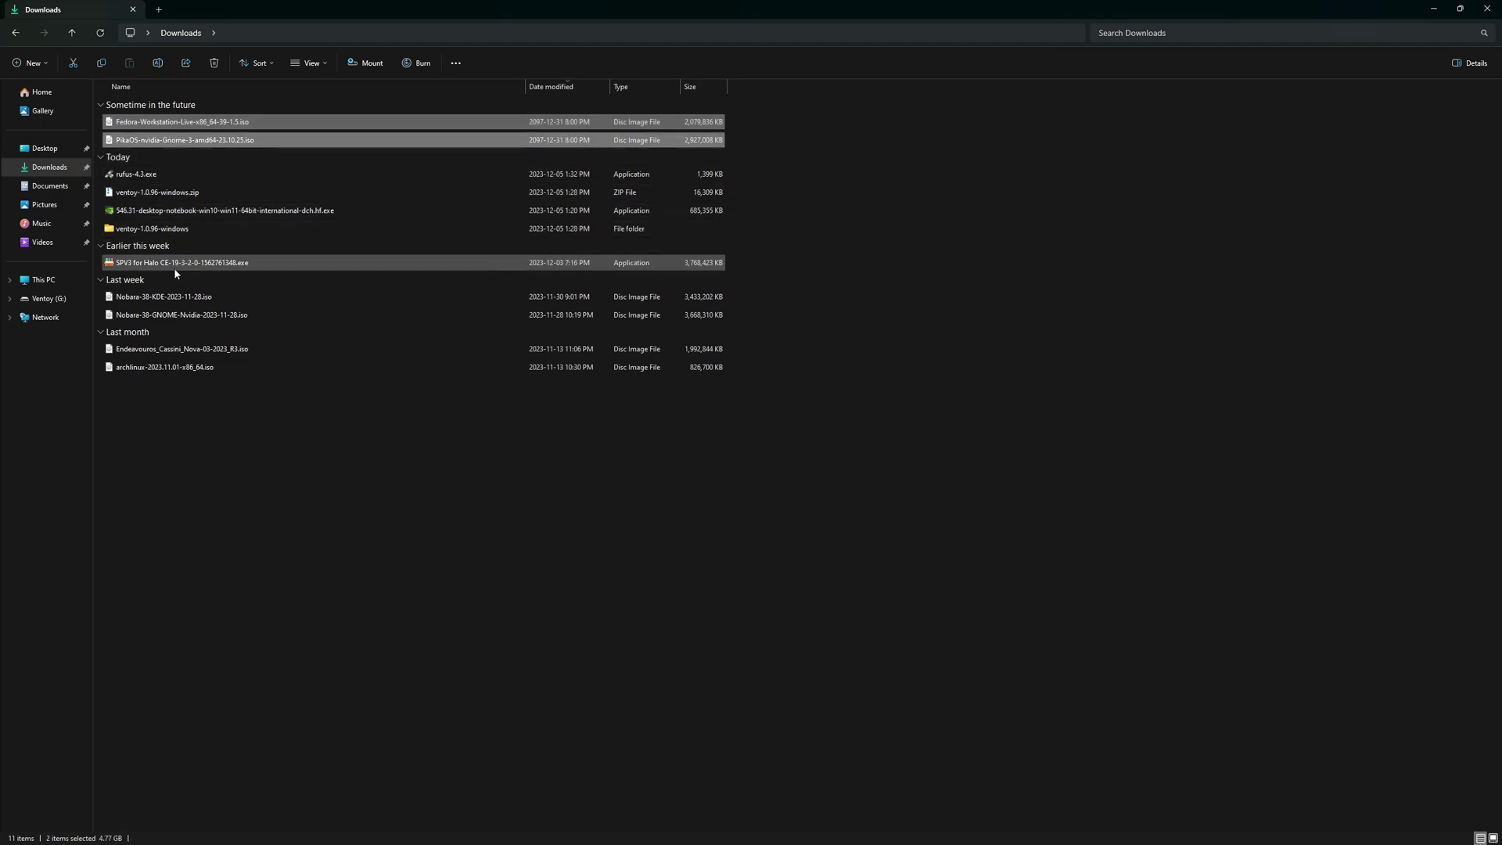
ctrl+click(168, 297)
ctrl+click(171, 316)
ctrl+click(168, 349)
ctrl+click(157, 367)
drag(157, 367, 43, 300)
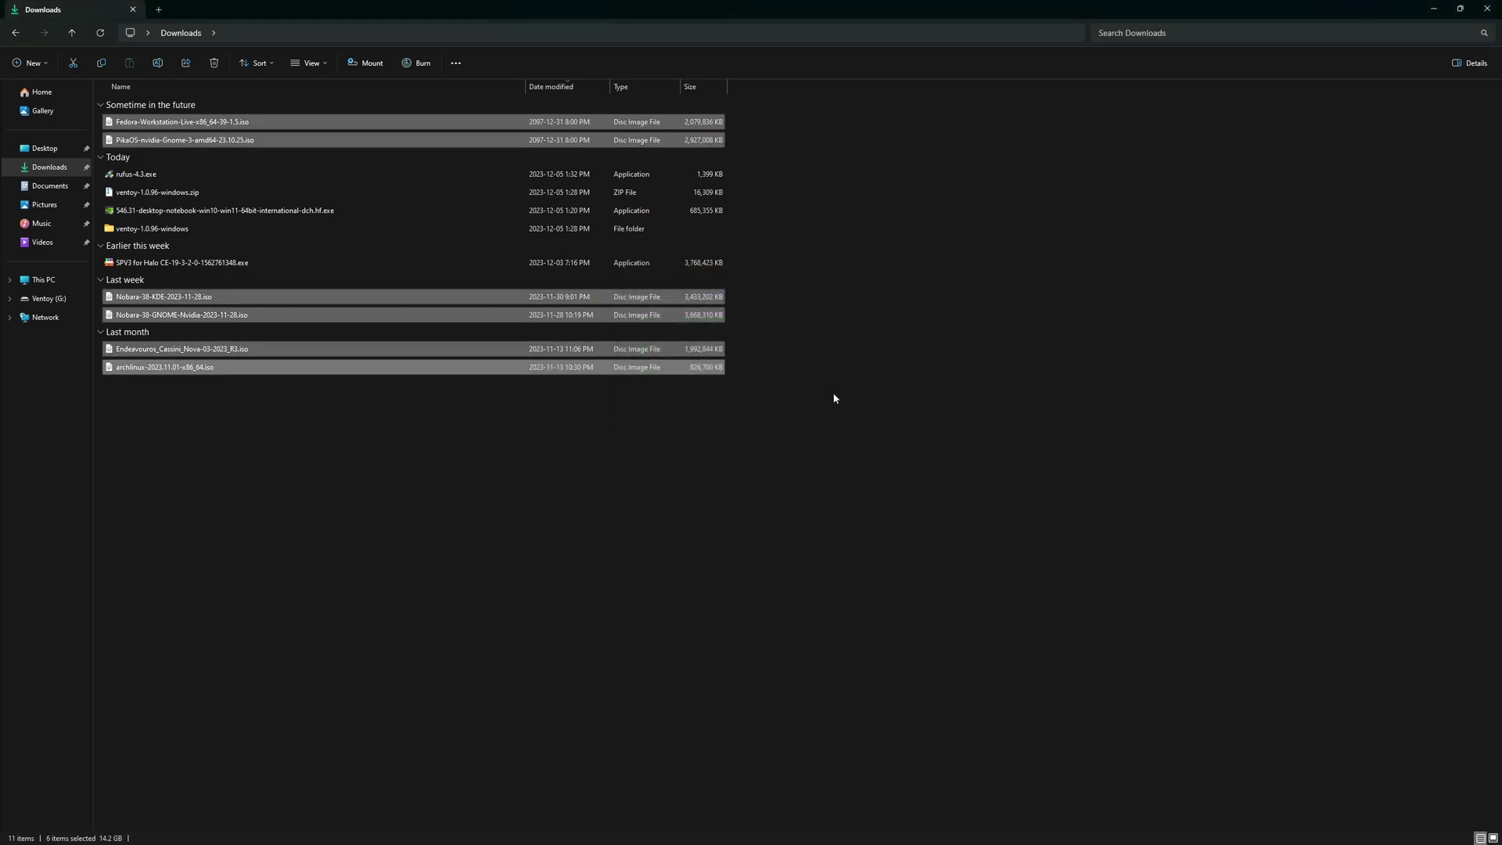
Step: Delete the Fedora, PikaOS, Nobara, EndeavourOS and archlinux ISOs from Downloads, then view Ventoy (G:)
click(834, 399)
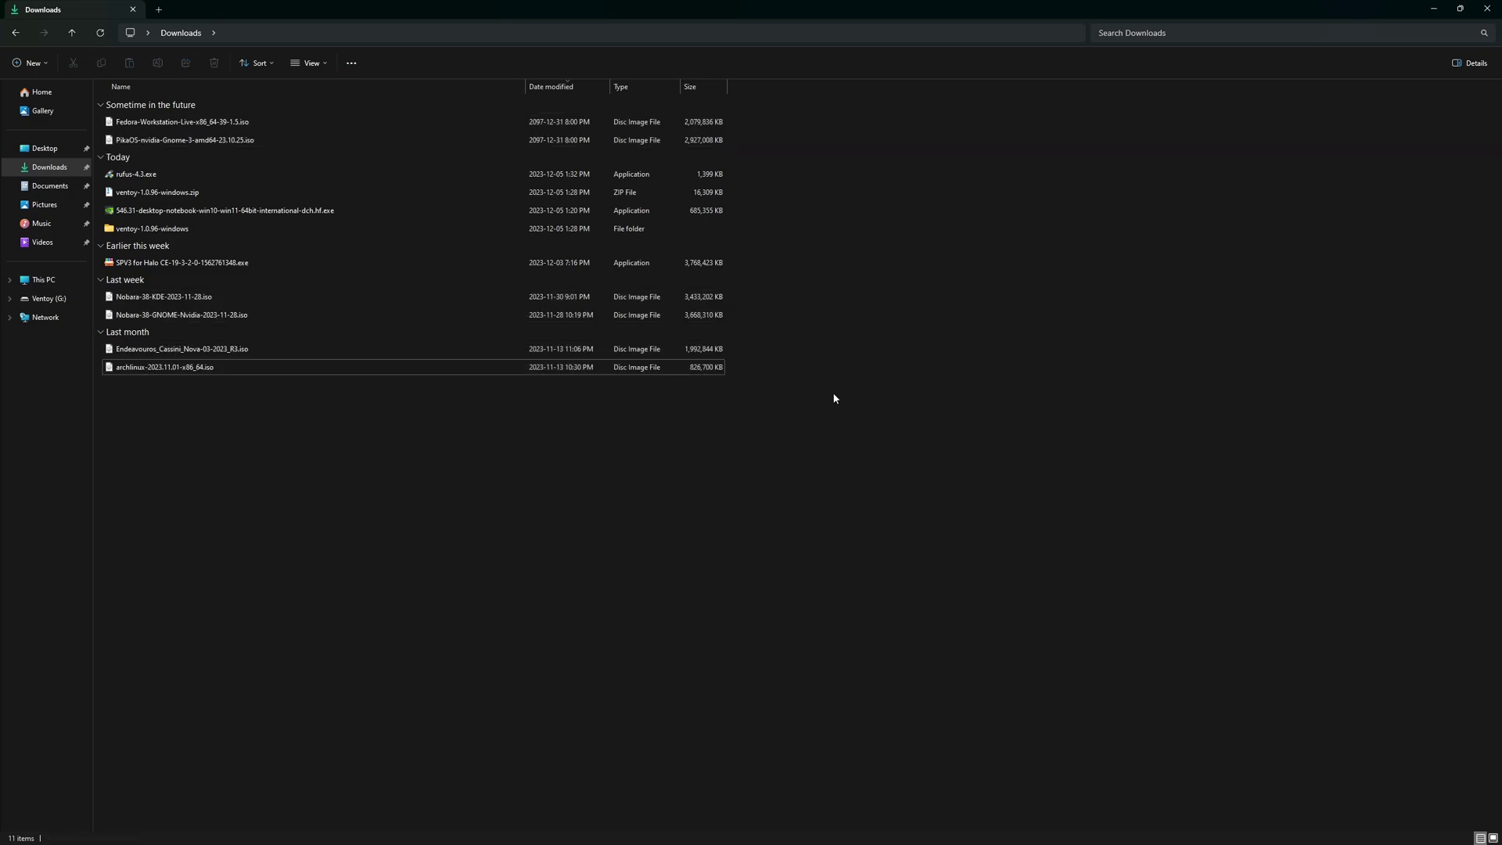
mouse_move(305, 435)
mouse_down()
mouse_move(191, 378)
mouse_move(170, 352)
mouse_move(172, 305)
mouse_up()
key(Delete)
key(Delete)
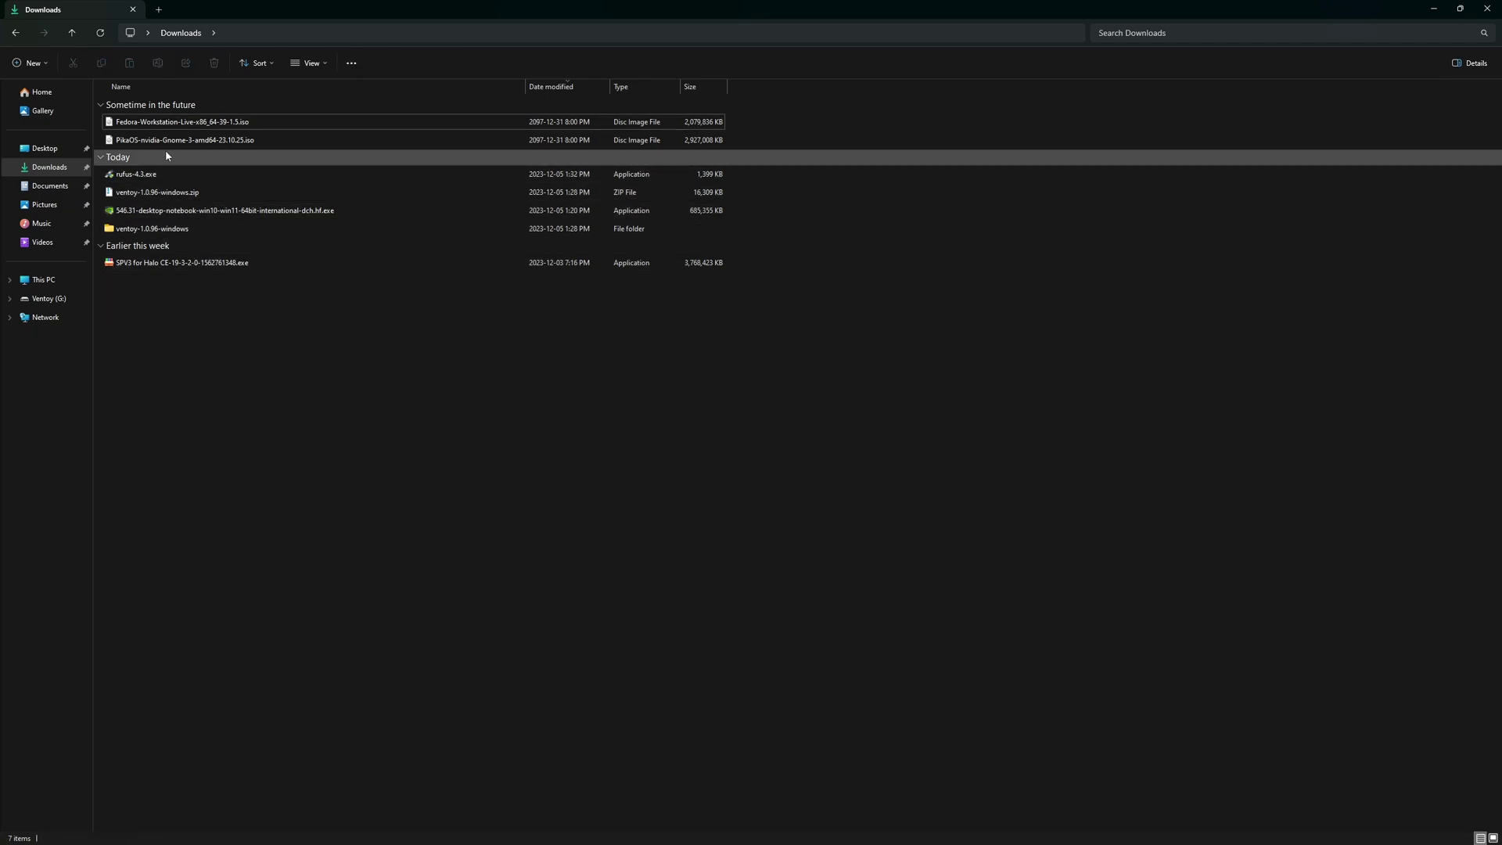
click(125, 123)
key(Delete)
click(147, 123)
key(Delete)
click(47, 298)
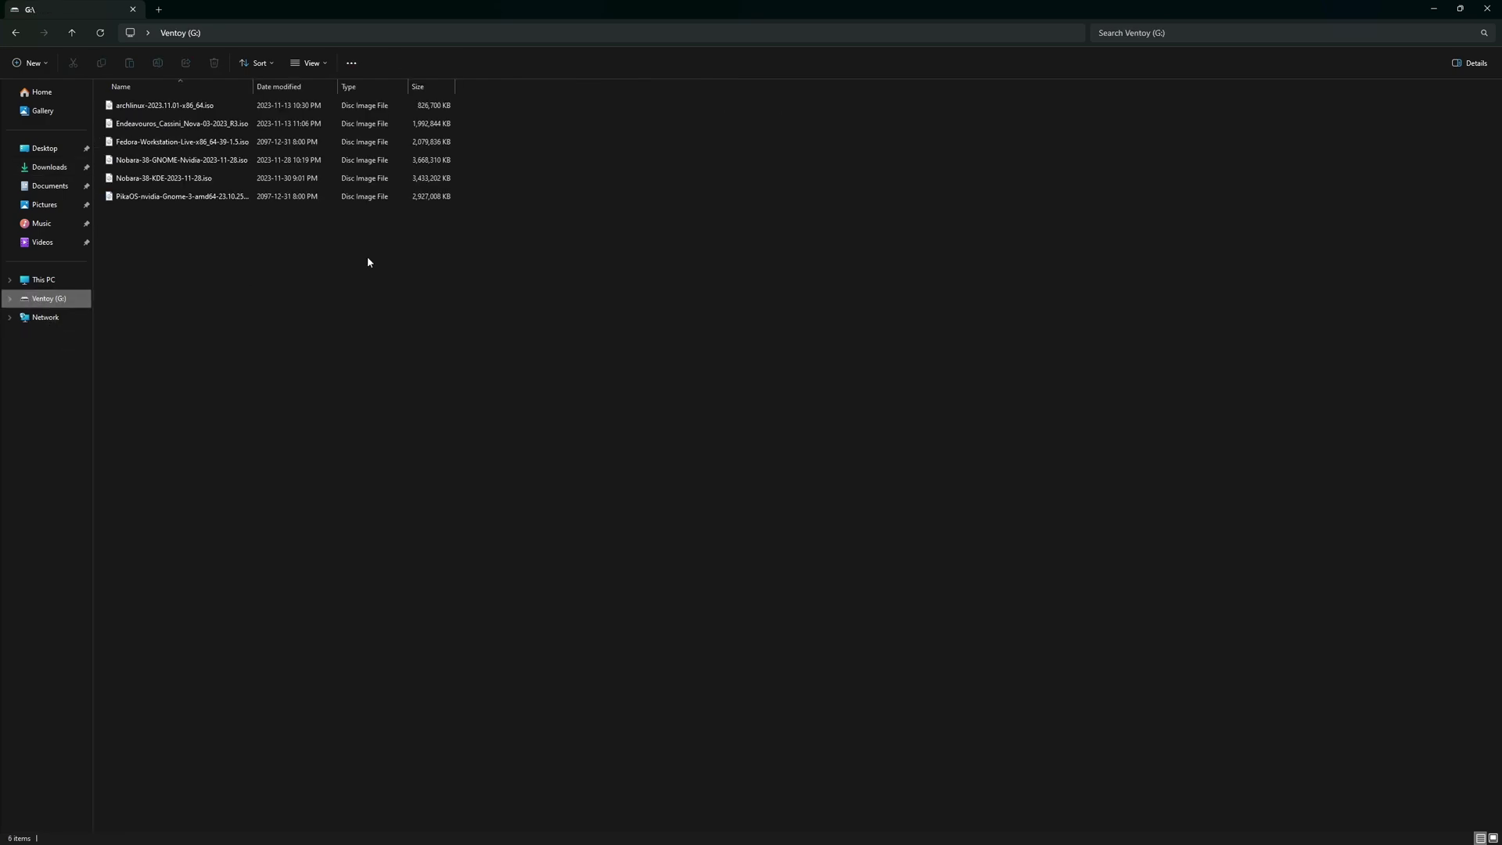